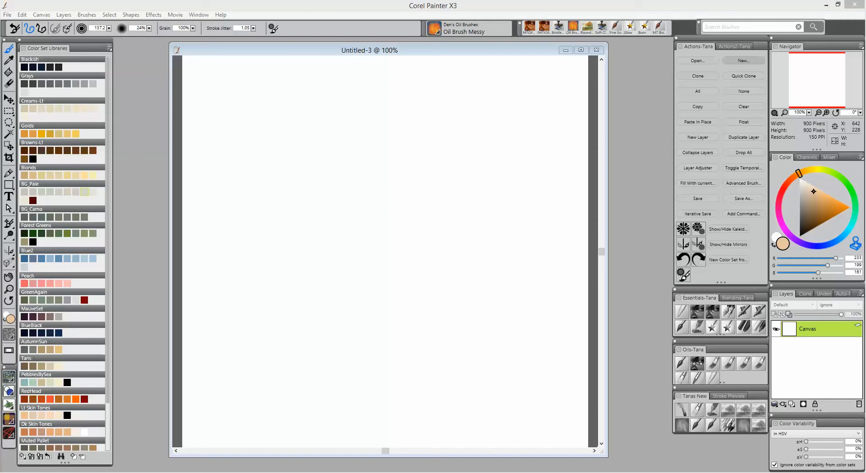
# - Pick a tan-orange colour and the MTOil Pastel 30 brush, then dab soft triangular patches across the upper canvas
pyautogui.click(830, 209)
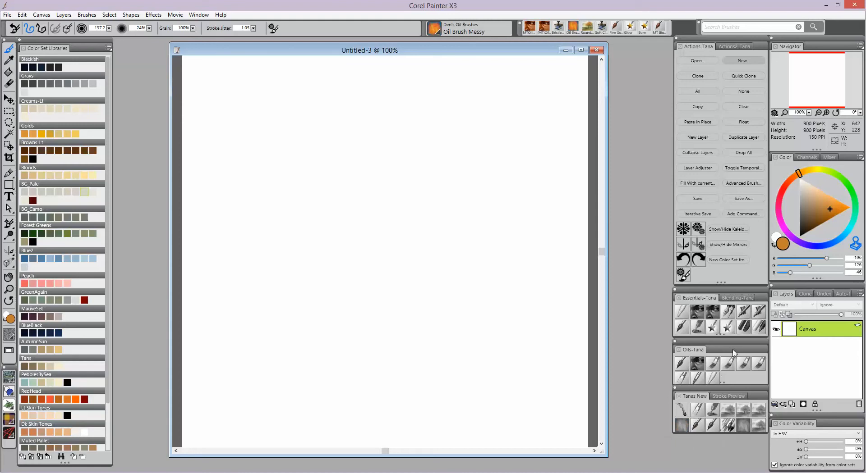
pyautogui.click(712, 314)
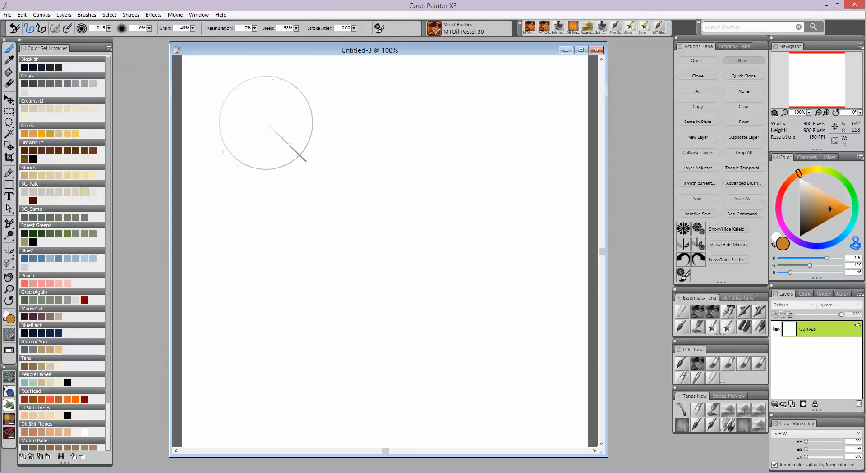
pyautogui.moveTo(257, 135)
pyautogui.mouseDown()
pyautogui.moveTo(340, 96)
pyautogui.moveTo(288, 182)
pyautogui.moveTo(233, 188)
pyautogui.mouseUp()
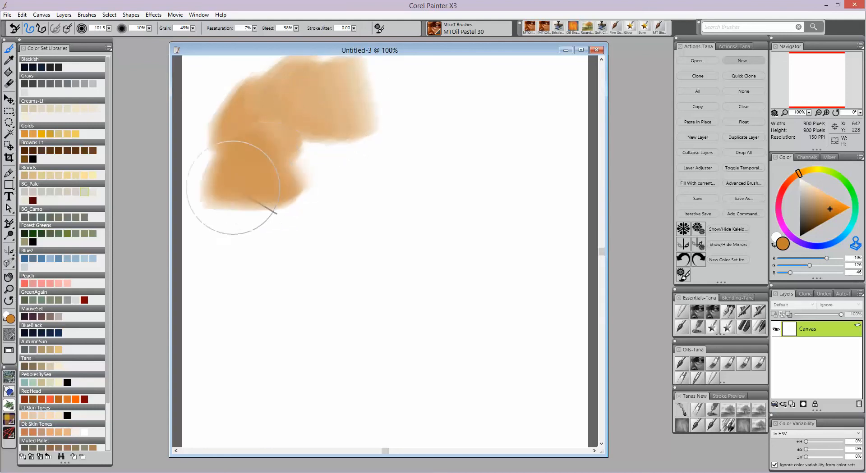
pyautogui.moveTo(300, 207); pyautogui.dragTo(332, 188)
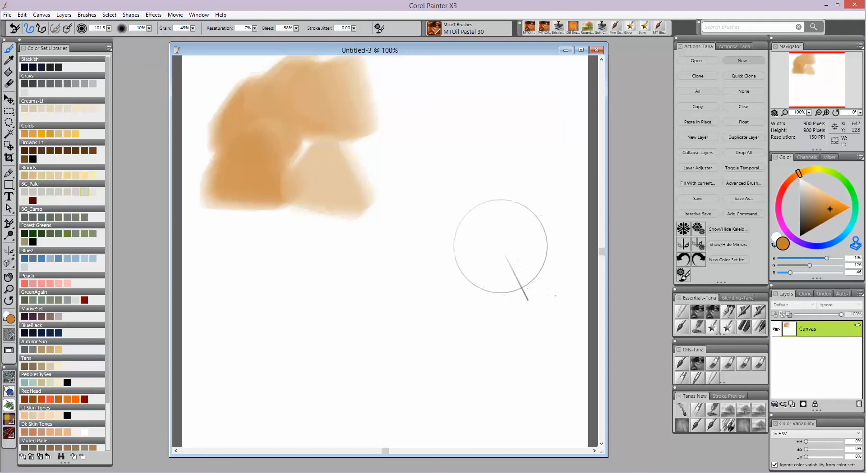
pyautogui.moveTo(496, 131); pyautogui.dragTo(493, 112)
pyautogui.moveTo(480, 189); pyautogui.dragTo(477, 193)
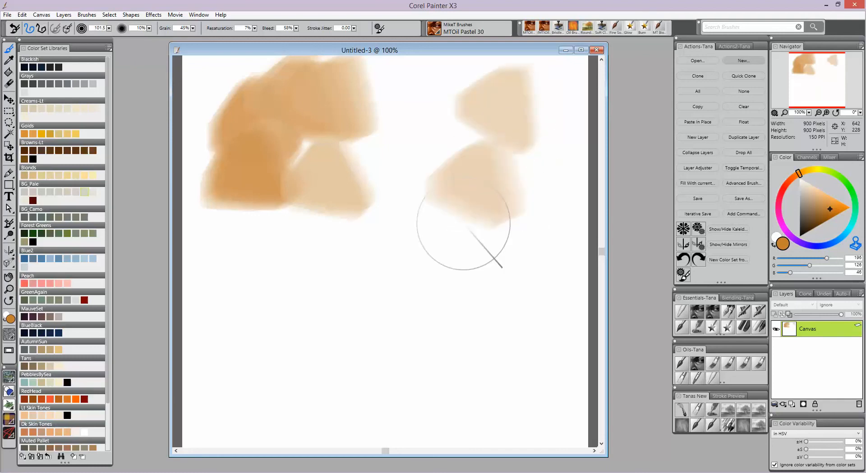
pyautogui.moveTo(324, 286); pyautogui.dragTo(311, 280)
pyautogui.moveTo(491, 282); pyautogui.dragTo(507, 280)
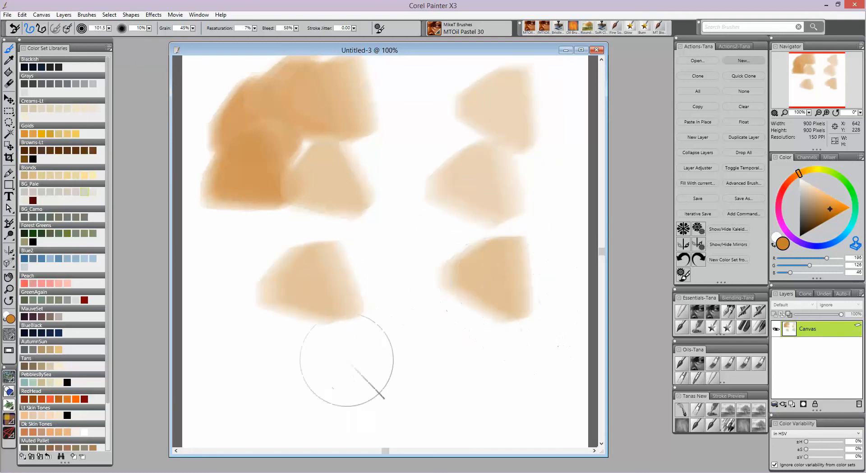
# - Dab more tan triangular patches across the middle and lower canvas
pyautogui.moveTo(417, 361)
pyautogui.mouseDown()
pyautogui.moveTo(426, 361)
pyautogui.moveTo(415, 334)
pyautogui.mouseUp()
pyautogui.moveTo(394, 267); pyautogui.dragTo(376, 269)
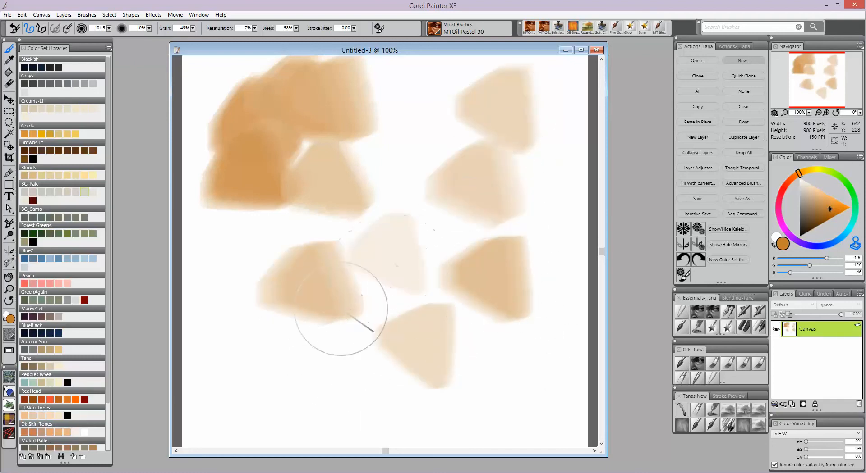
pyautogui.moveTo(261, 377); pyautogui.dragTo(279, 352)
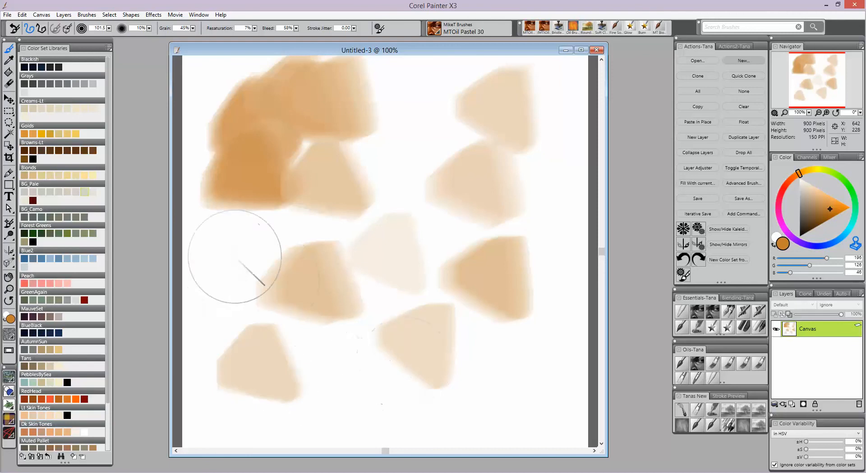
pyautogui.moveTo(227, 259); pyautogui.dragTo(216, 252)
pyautogui.moveTo(501, 374)
pyautogui.mouseDown()
pyautogui.moveTo(526, 377)
pyautogui.moveTo(473, 386)
pyautogui.mouseUp()
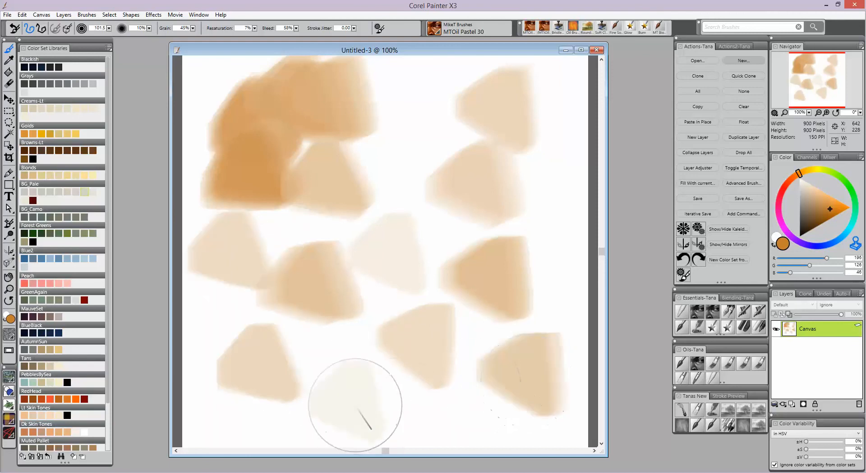
pyautogui.moveTo(355, 406); pyautogui.dragTo(347, 393)
# - Pick a brighter orange and dab patches on the right side of the canvas
pyautogui.click(843, 207)
pyautogui.moveTo(531, 232)
pyautogui.mouseDown()
pyautogui.moveTo(540, 217)
pyautogui.moveTo(548, 221)
pyautogui.mouseUp()
pyautogui.moveTo(440, 242); pyautogui.dragTo(441, 244)
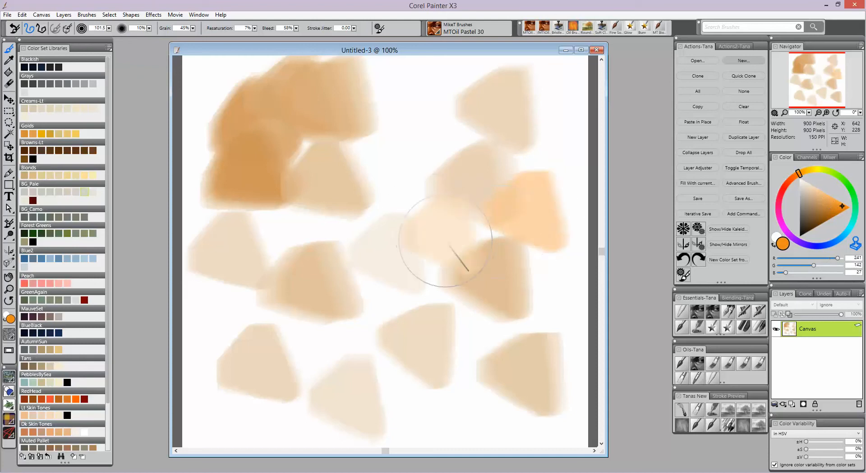
# - Pick a deeper peach-orange colour and dab overlapping patches across the whole canvas
pyautogui.click(796, 181)
pyautogui.click(830, 206)
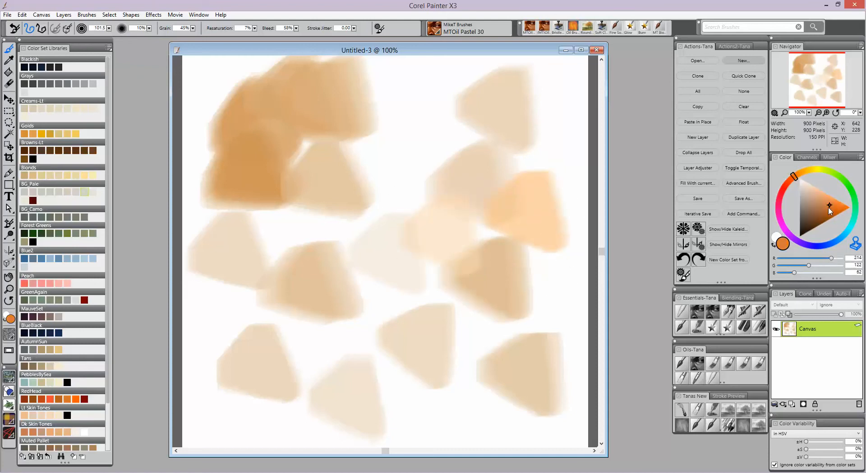
pyautogui.moveTo(424, 135)
pyautogui.mouseDown()
pyautogui.moveTo(458, 149)
pyautogui.moveTo(447, 144)
pyautogui.mouseUp()
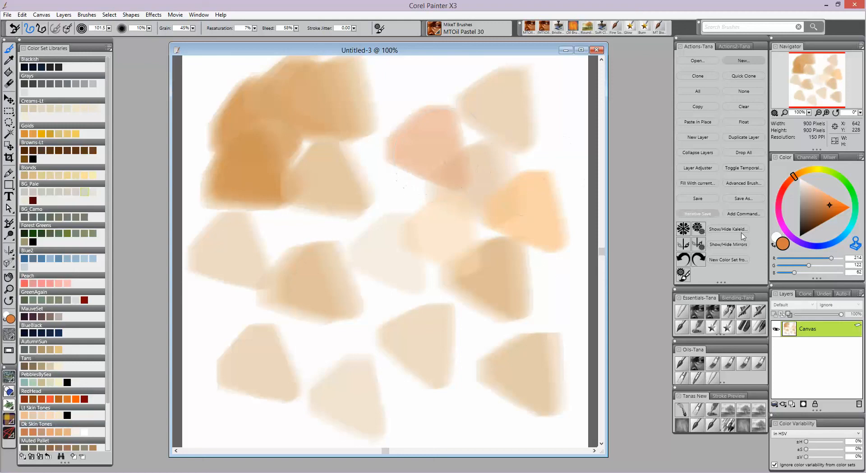
pyautogui.moveTo(421, 251); pyautogui.dragTo(413, 255)
pyautogui.moveTo(329, 260)
pyautogui.mouseDown()
pyautogui.moveTo(286, 246)
pyautogui.moveTo(319, 222)
pyautogui.mouseUp()
pyautogui.moveTo(372, 204)
pyautogui.mouseDown()
pyautogui.moveTo(365, 211)
pyautogui.moveTo(352, 198)
pyautogui.mouseUp()
pyautogui.moveTo(451, 311)
pyautogui.mouseDown()
pyautogui.moveTo(460, 344)
pyautogui.moveTo(442, 323)
pyautogui.mouseUp()
pyautogui.moveTo(331, 350)
pyautogui.mouseDown()
pyautogui.moveTo(319, 360)
pyautogui.moveTo(307, 333)
pyautogui.mouseUp()
pyautogui.moveTo(226, 400); pyautogui.dragTo(225, 406)
pyautogui.moveTo(507, 164)
pyautogui.mouseDown()
pyautogui.moveTo(550, 145)
pyautogui.moveTo(397, 85)
pyautogui.mouseUp()
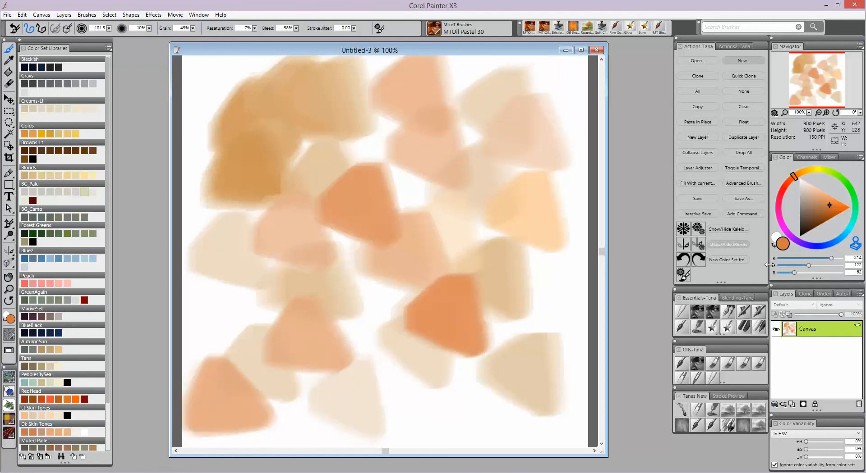
# - Pick a pale yellow colour and dab overlapping patches scattered across the canvas
pyautogui.click(814, 170)
pyautogui.moveTo(813, 171); pyautogui.dragTo(805, 171)
pyautogui.click(821, 197)
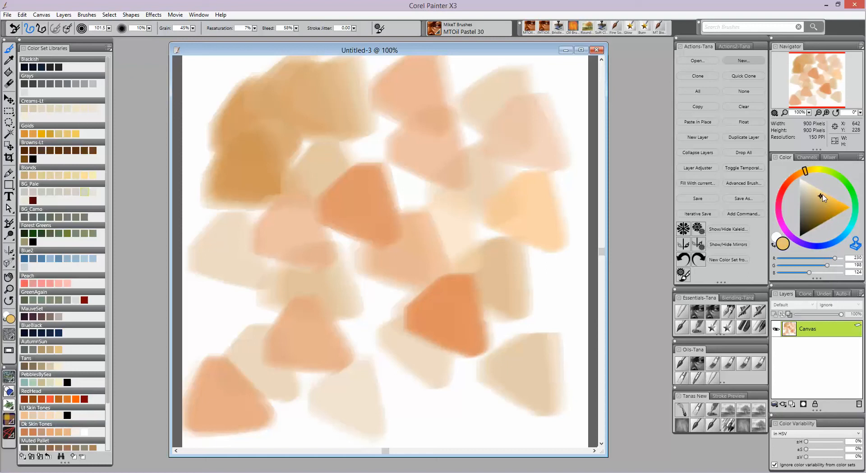
pyautogui.moveTo(468, 220); pyautogui.dragTo(480, 218)
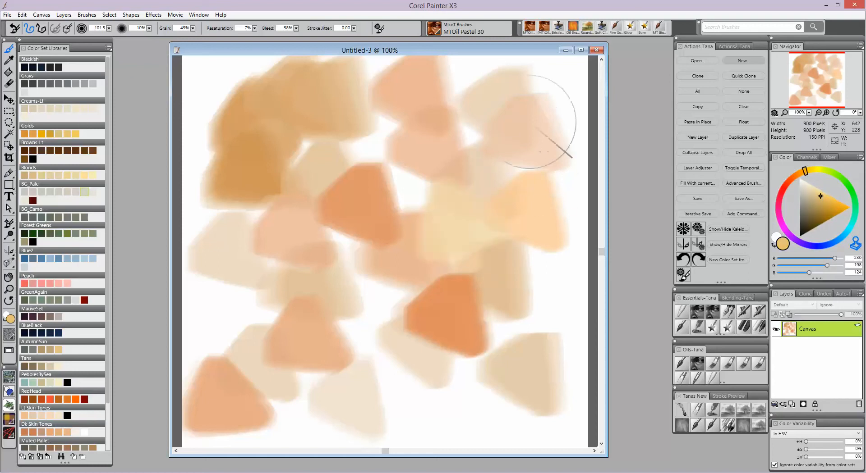
pyautogui.moveTo(537, 103); pyautogui.dragTo(526, 106)
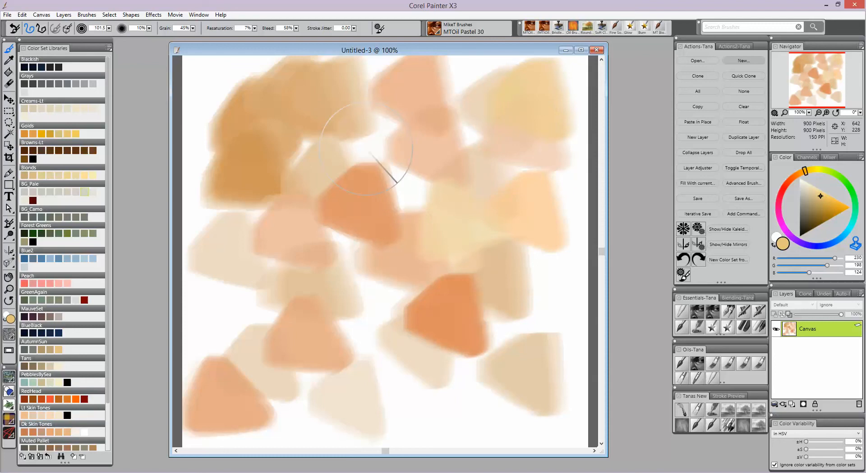
pyautogui.moveTo(364, 152); pyautogui.dragTo(367, 149)
pyautogui.moveTo(246, 322); pyautogui.dragTo(242, 313)
pyautogui.moveTo(412, 389); pyautogui.dragTo(412, 387)
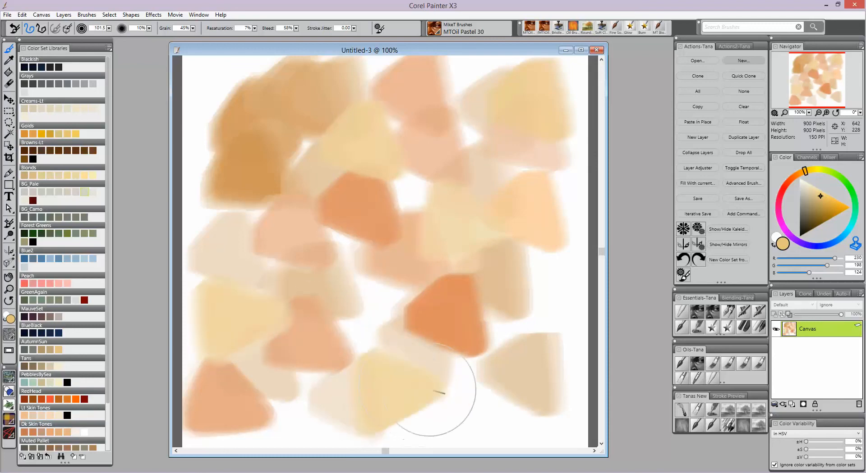
pyautogui.moveTo(546, 287); pyautogui.dragTo(551, 290)
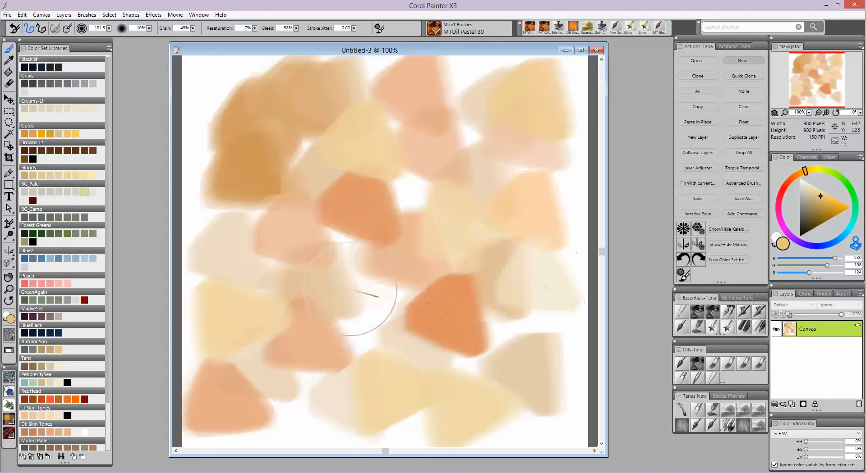
pyautogui.moveTo(366, 297); pyautogui.dragTo(369, 294)
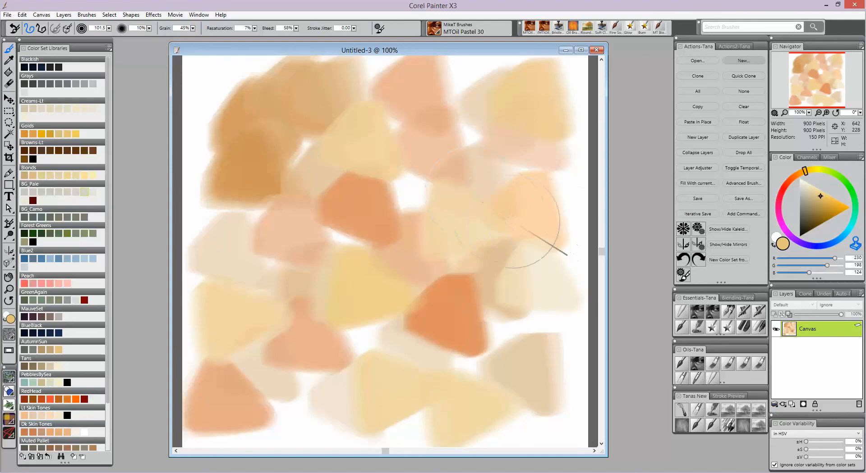
# - Pick a saturated golden yellow and dab a few accent patches across the canvas
pyautogui.click(840, 207)
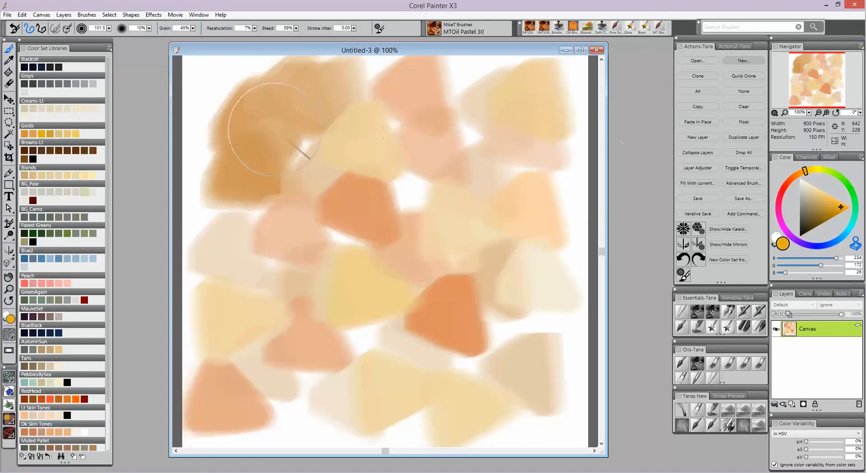
pyautogui.moveTo(307, 131); pyautogui.dragTo(320, 144)
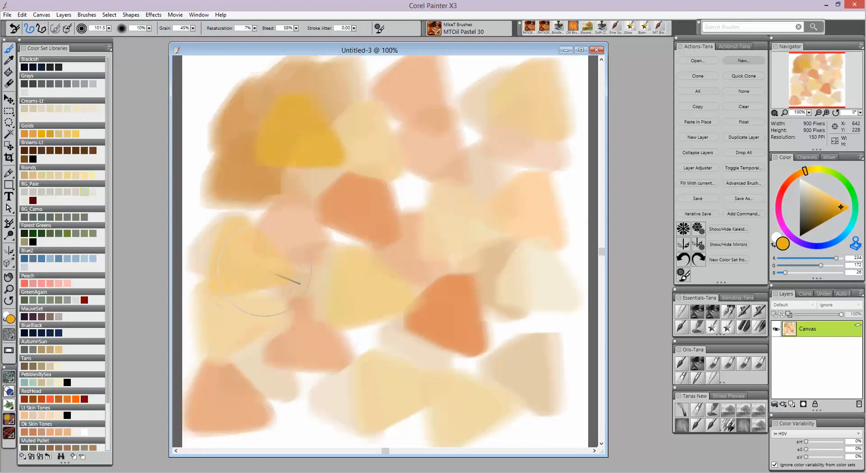
pyautogui.moveTo(341, 366); pyautogui.dragTo(348, 362)
pyautogui.moveTo(519, 199); pyautogui.dragTo(505, 192)
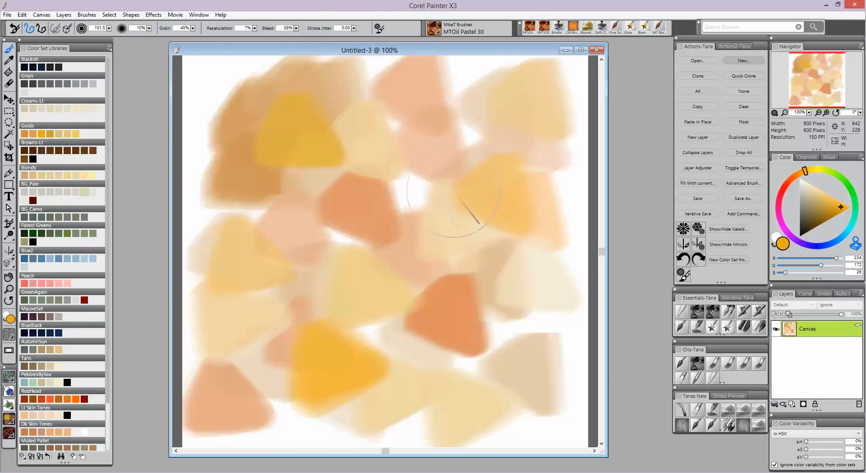
pyautogui.moveTo(422, 135); pyautogui.dragTo(416, 131)
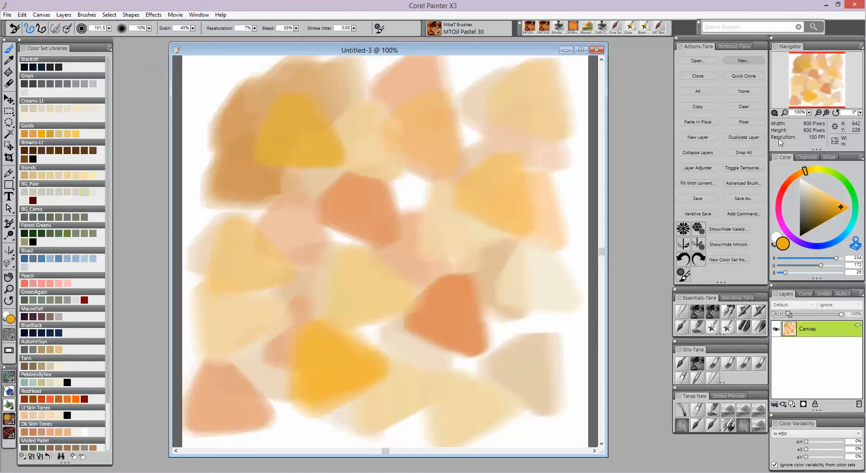
# - Clone the painting into a new document and close the original Untitled-3 without saving it
pyautogui.click(702, 78)
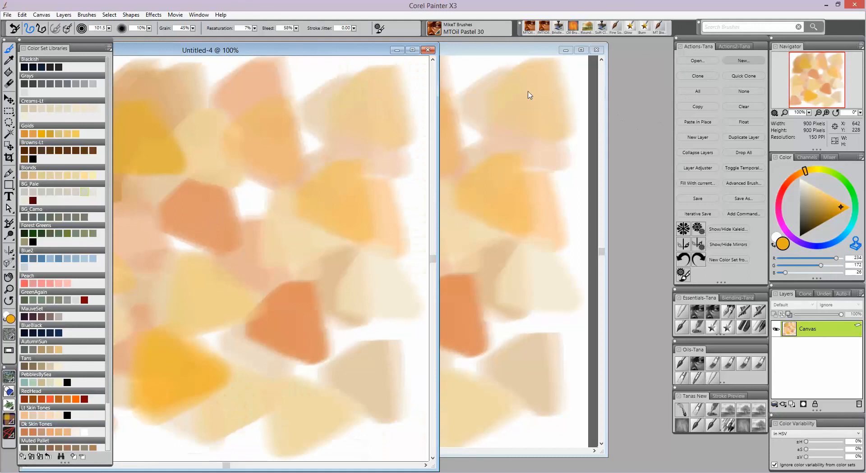
pyautogui.click(597, 51)
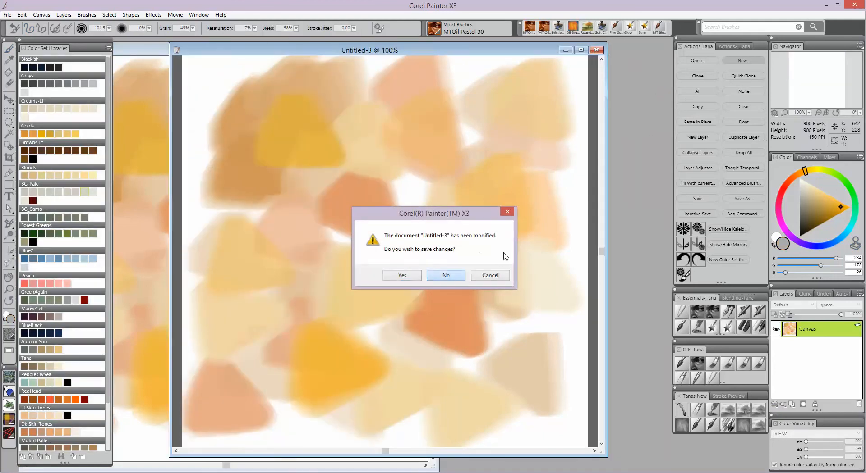
pyautogui.click(446, 276)
pyautogui.moveTo(227, 51); pyautogui.dragTo(390, 47)
pyautogui.moveTo(184, 44); pyautogui.dragTo(166, 39)
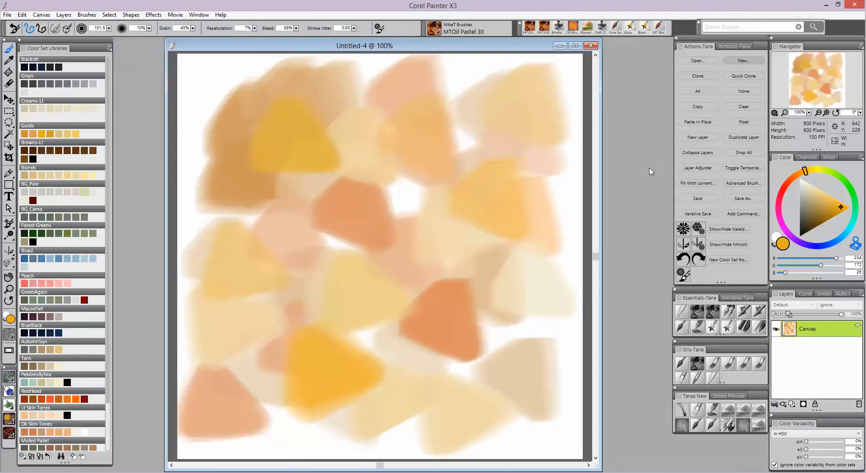
# - Add a new layer and fill it entirely with a light cream colour
pyautogui.click(697, 137)
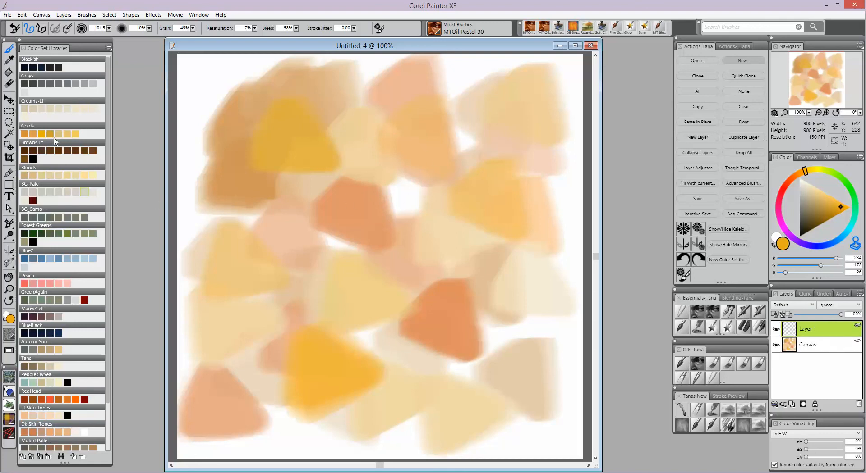
pyautogui.click(25, 176)
pyautogui.click(814, 194)
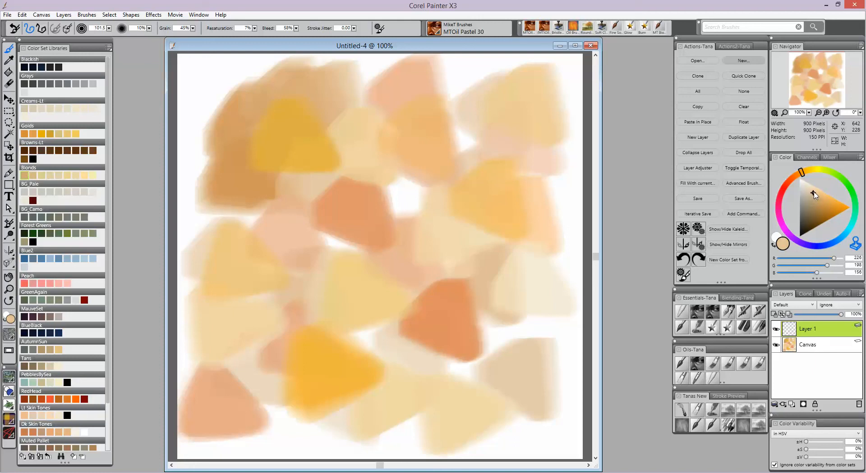
pyautogui.click(809, 191)
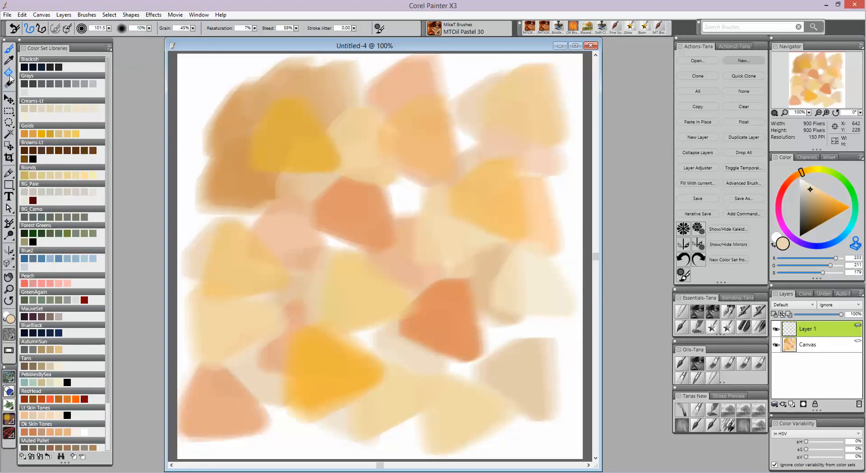
pyautogui.click(440, 203)
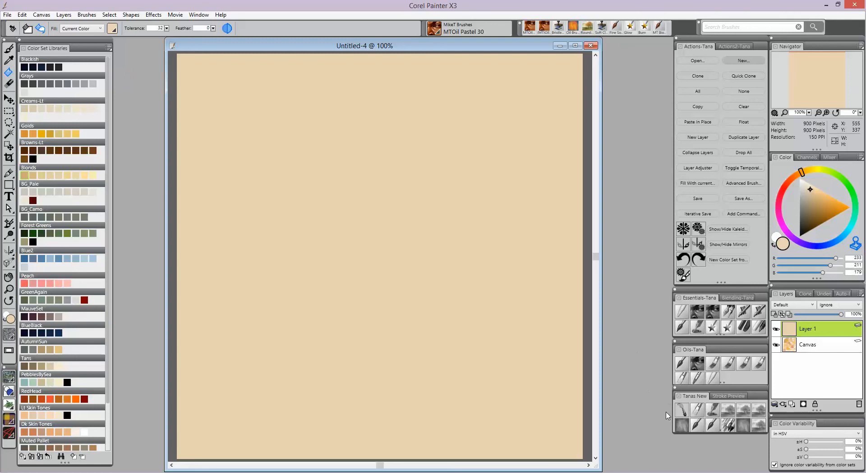
# - Switch to the Oil Funky Chunky brush at size 94.1 and 26% opacity, and brush soft blotches across the upper layer
pyautogui.click(688, 426)
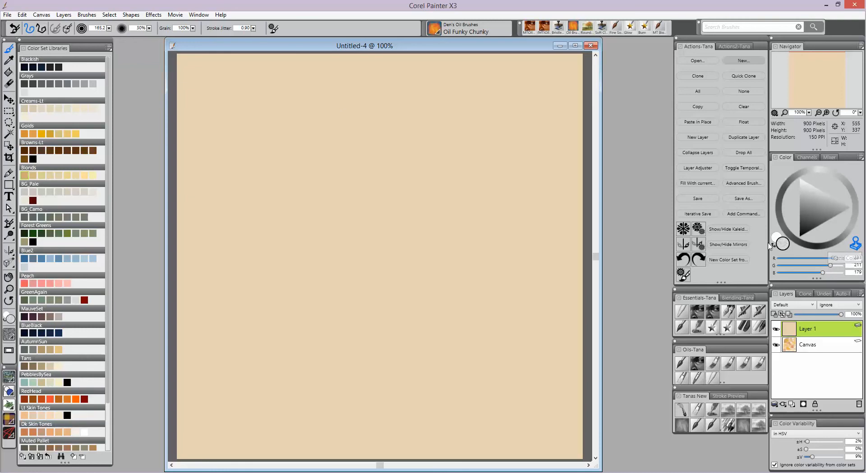
pyautogui.click(108, 28)
pyautogui.moveTo(68, 34); pyautogui.dragTo(64, 34)
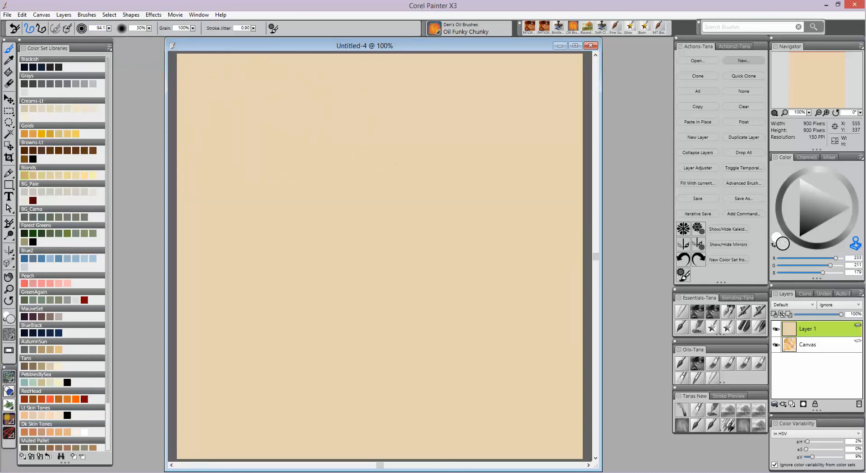
pyautogui.click(150, 31)
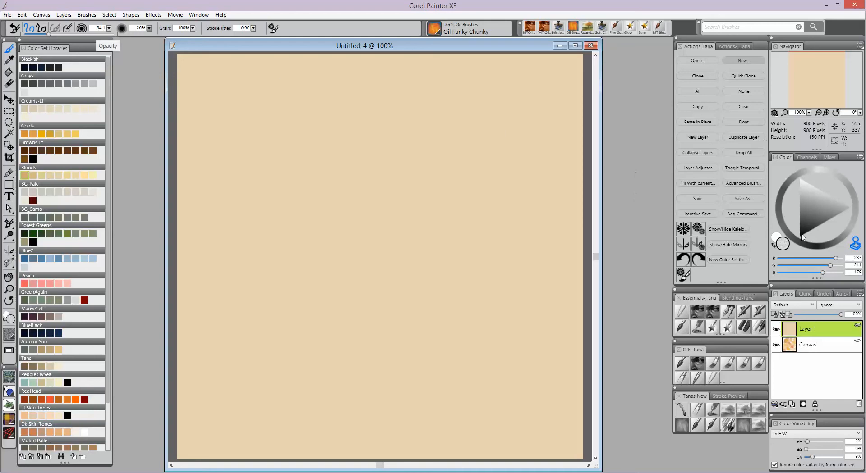
pyautogui.click(433, 236)
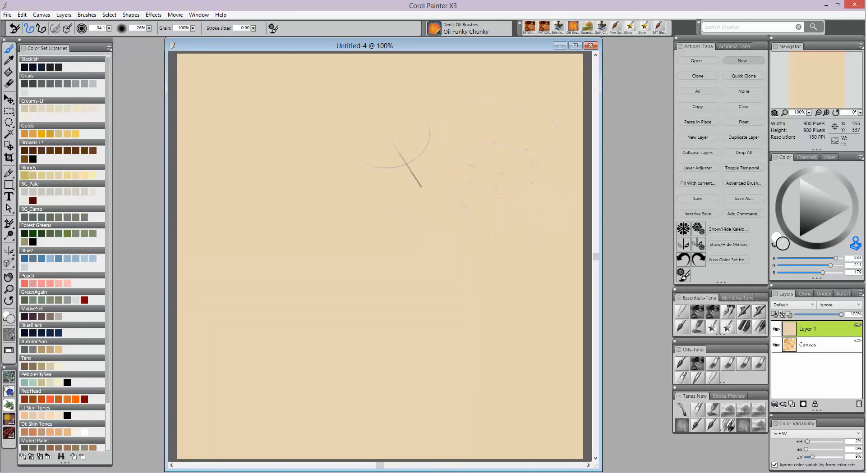
pyautogui.moveTo(250, 110)
pyautogui.mouseDown()
pyautogui.moveTo(266, 138)
pyautogui.moveTo(267, 120)
pyautogui.moveTo(250, 156)
pyautogui.moveTo(293, 183)
pyautogui.mouseUp()
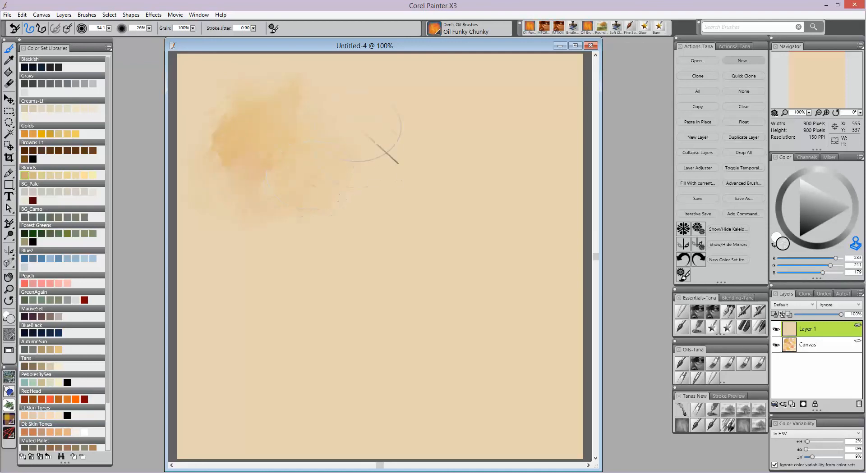
pyautogui.moveTo(357, 128)
pyautogui.mouseDown()
pyautogui.moveTo(398, 134)
pyautogui.moveTo(417, 125)
pyautogui.moveTo(406, 130)
pyautogui.moveTo(407, 118)
pyautogui.moveTo(508, 119)
pyautogui.moveTo(485, 151)
pyautogui.moveTo(487, 180)
pyautogui.moveTo(544, 189)
pyautogui.moveTo(484, 205)
pyautogui.mouseUp()
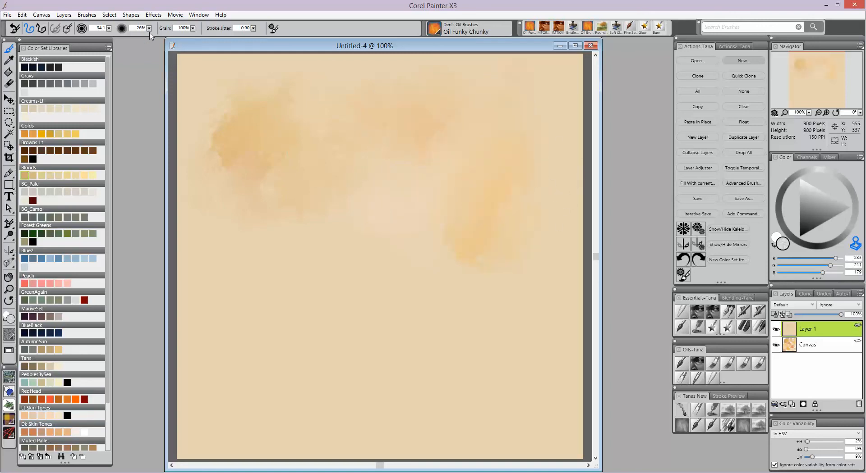
# - Raise the brush opacity to 33% and brush a soft blotch toward the lower left
pyautogui.moveTo(149, 28); pyautogui.dragTo(154, 28)
pyautogui.moveTo(422, 231)
pyautogui.mouseDown()
pyautogui.moveTo(398, 205)
pyautogui.moveTo(415, 199)
pyautogui.moveTo(334, 258)
pyautogui.moveTo(261, 276)
pyautogui.moveTo(280, 270)
pyautogui.mouseUp()
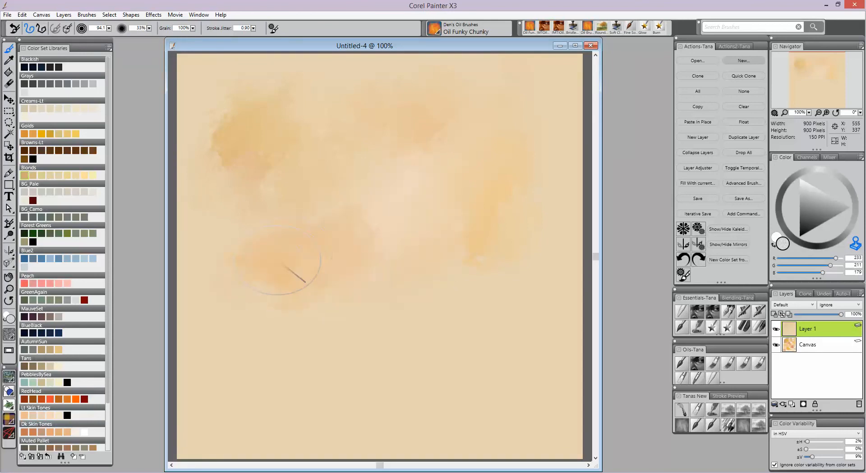
# - Brush another soft blotch at lower left, then switch to Oil Brush Messy at size 137.2 and 24% opacity for a stroke down the right
pyautogui.moveTo(370, 298)
pyautogui.mouseDown()
pyautogui.moveTo(456, 297)
pyautogui.moveTo(527, 322)
pyautogui.moveTo(344, 357)
pyautogui.moveTo(370, 339)
pyautogui.moveTo(311, 363)
pyautogui.moveTo(289, 361)
pyautogui.moveTo(301, 346)
pyautogui.mouseUp()
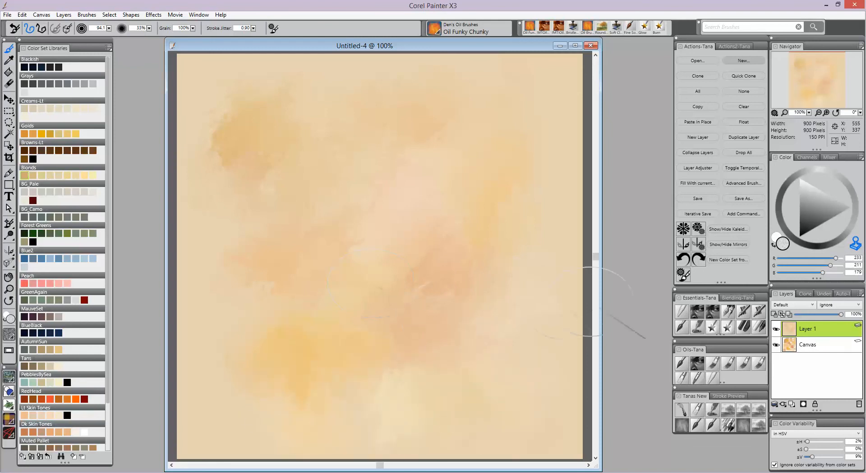
pyautogui.click(743, 426)
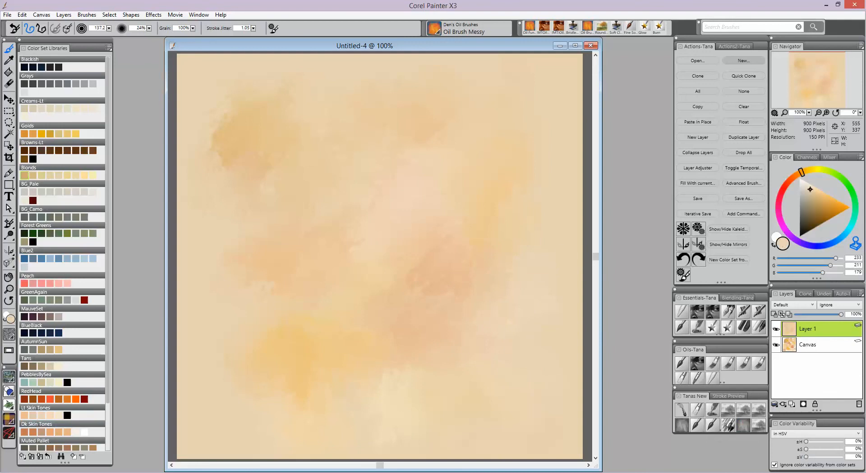
pyautogui.moveTo(479, 156)
pyautogui.mouseDown()
pyautogui.moveTo(416, 197)
pyautogui.moveTo(324, 168)
pyautogui.moveTo(355, 216)
pyautogui.moveTo(260, 231)
pyautogui.moveTo(301, 252)
pyautogui.moveTo(244, 338)
pyautogui.moveTo(357, 399)
pyautogui.moveTo(532, 417)
pyautogui.mouseUp()
# - Switch back to Oil Funky Chunky at size 94.1 and 33% opacity and brush more blotches across the upper left, centre and lower left
pyautogui.click(682, 410)
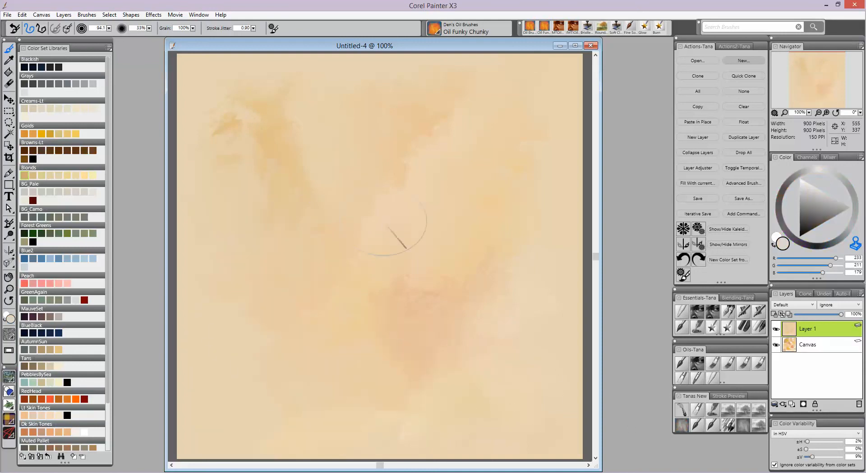
pyautogui.moveTo(302, 121)
pyautogui.mouseDown()
pyautogui.moveTo(299, 136)
pyautogui.moveTo(387, 148)
pyautogui.moveTo(306, 201)
pyautogui.mouseUp()
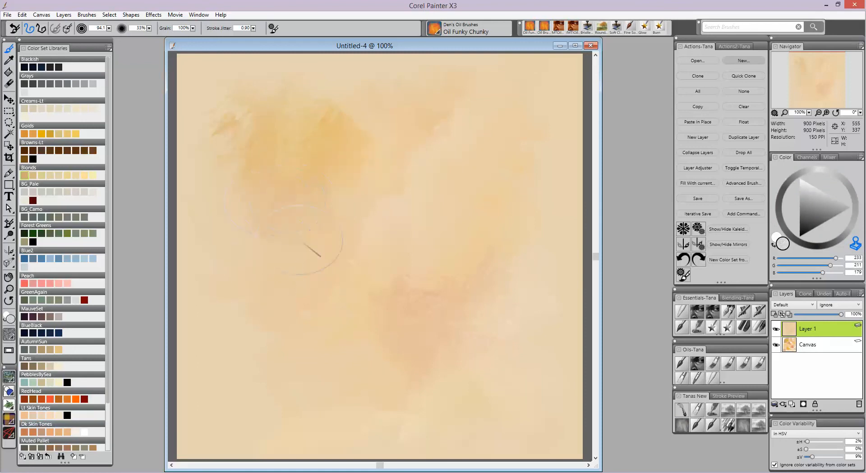
pyautogui.moveTo(383, 240)
pyautogui.mouseDown()
pyautogui.moveTo(455, 185)
pyautogui.moveTo(410, 178)
pyautogui.moveTo(394, 199)
pyautogui.moveTo(475, 155)
pyautogui.mouseUp()
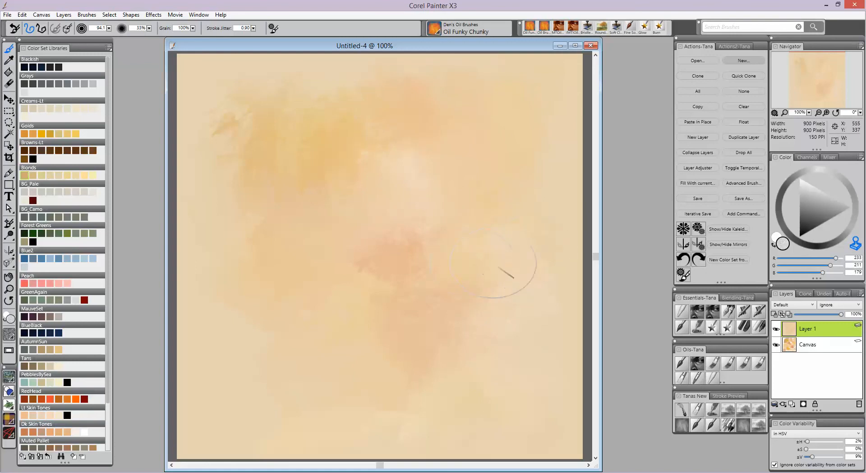
pyautogui.moveTo(476, 307)
pyautogui.mouseDown()
pyautogui.moveTo(529, 318)
pyautogui.moveTo(451, 360)
pyautogui.moveTo(472, 364)
pyautogui.moveTo(476, 381)
pyautogui.moveTo(513, 371)
pyautogui.moveTo(446, 403)
pyautogui.moveTo(438, 387)
pyautogui.moveTo(371, 393)
pyautogui.mouseUp()
pyautogui.moveTo(305, 405); pyautogui.dragTo(257, 384)
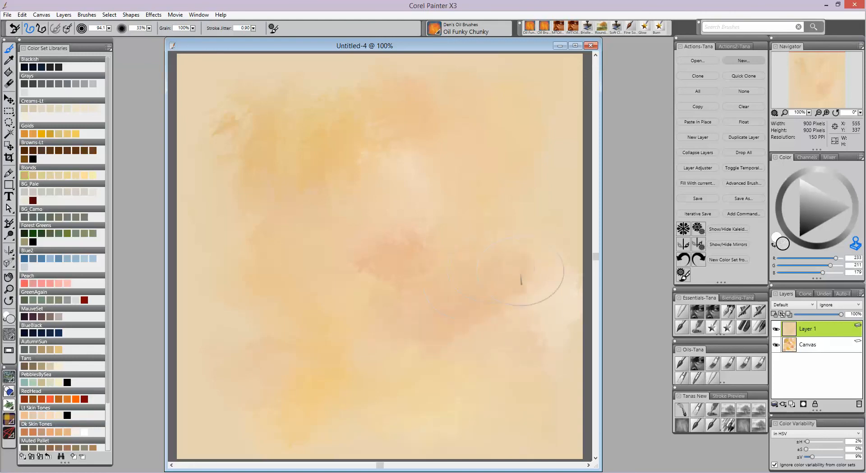
pyautogui.moveTo(289, 145); pyautogui.dragTo(262, 140)
pyautogui.moveTo(297, 107); pyautogui.dragTo(320, 81)
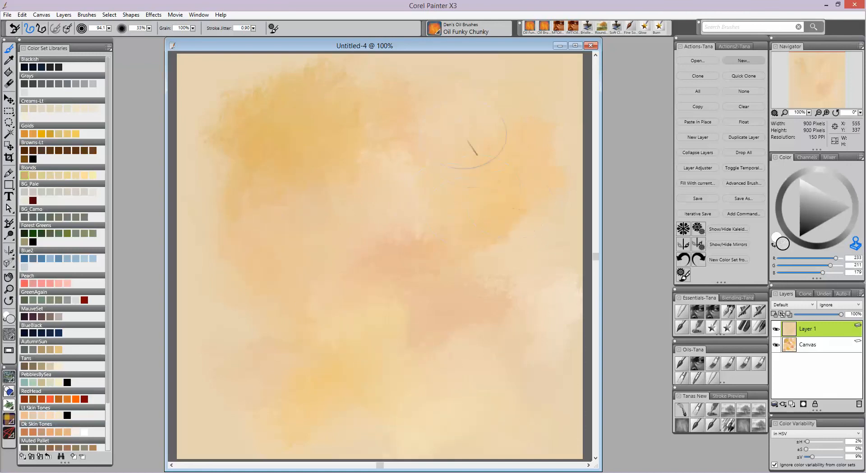
pyautogui.moveTo(502, 182)
pyautogui.mouseDown()
pyautogui.moveTo(482, 248)
pyautogui.moveTo(510, 275)
pyautogui.mouseUp()
pyautogui.moveTo(244, 407); pyautogui.dragTo(313, 364)
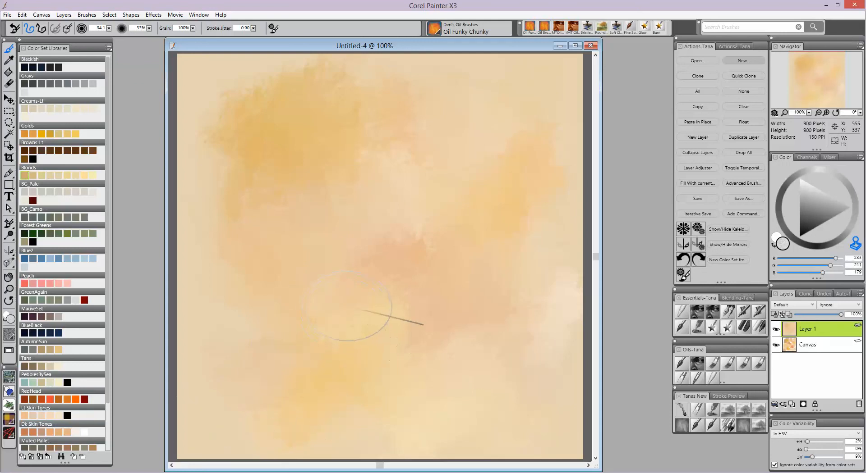
# - Drop all layers onto the canvas and apply a Paper surface texture at 9% amount
pyautogui.click(745, 155)
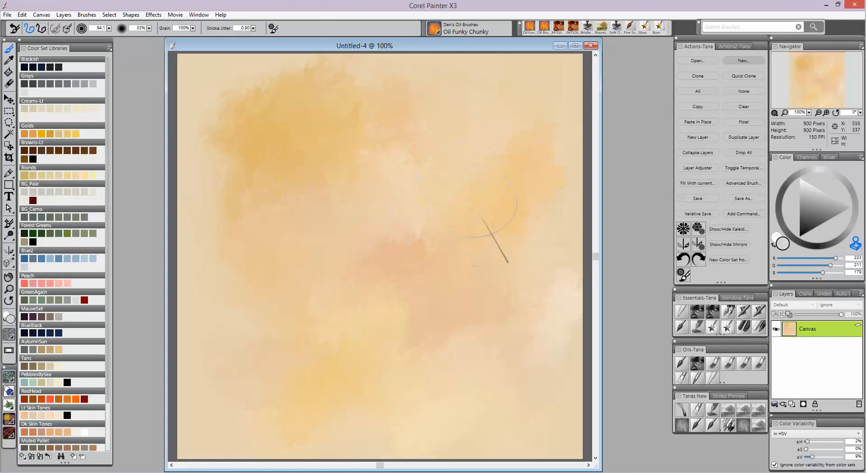
pyautogui.click(154, 15)
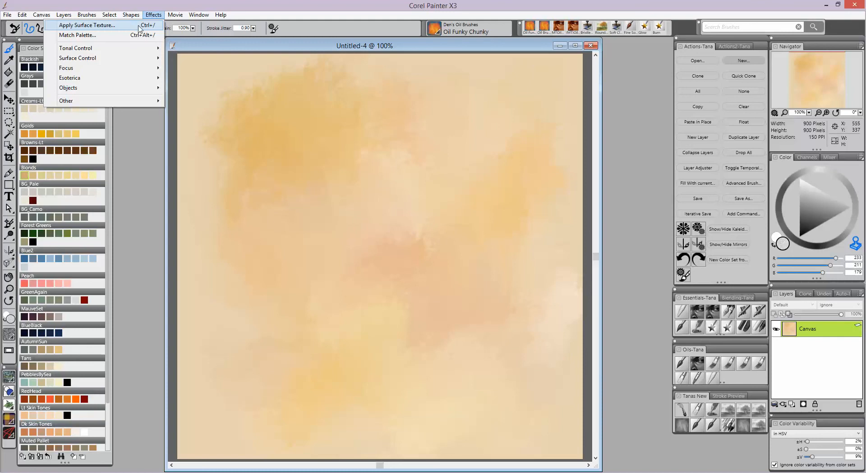
pyautogui.click(139, 26)
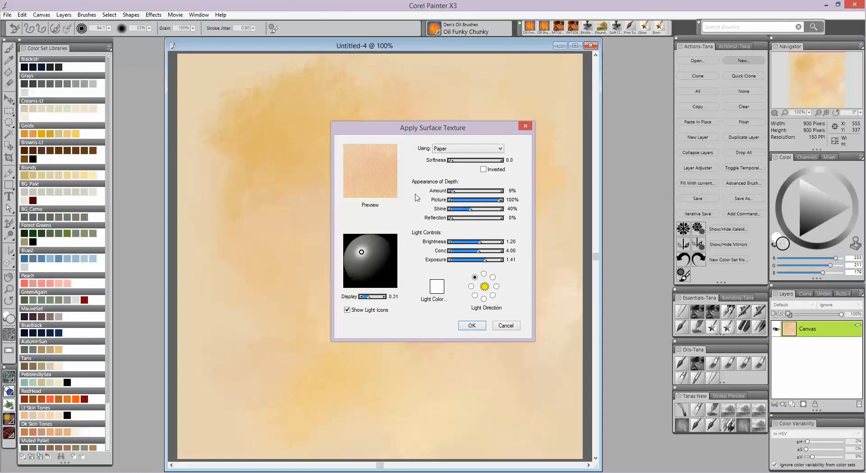
pyautogui.click(471, 326)
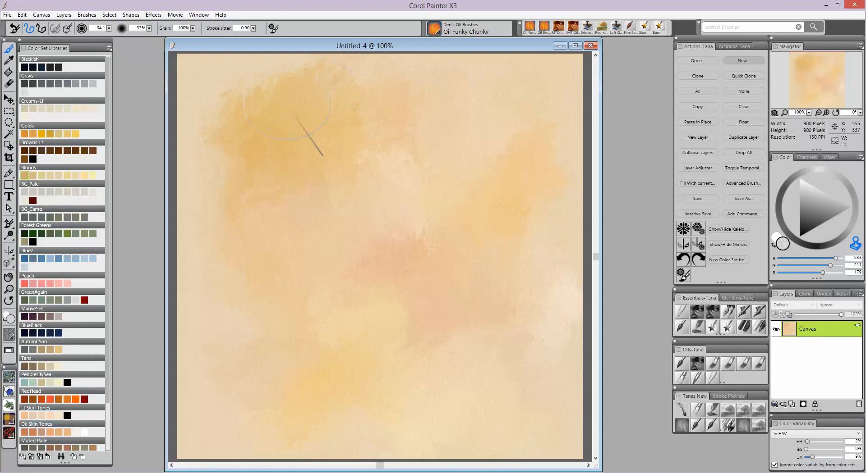